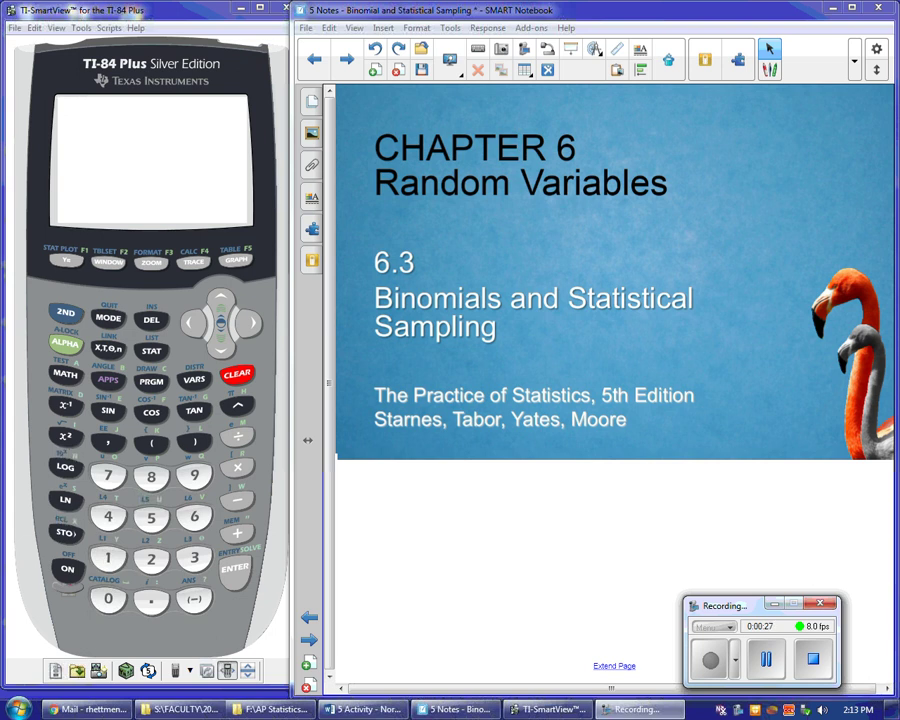
Advance to the Learning Objectives page listing the four binomial sampling objectives.
{"action": "left_click", "coordinate": [346, 59]}
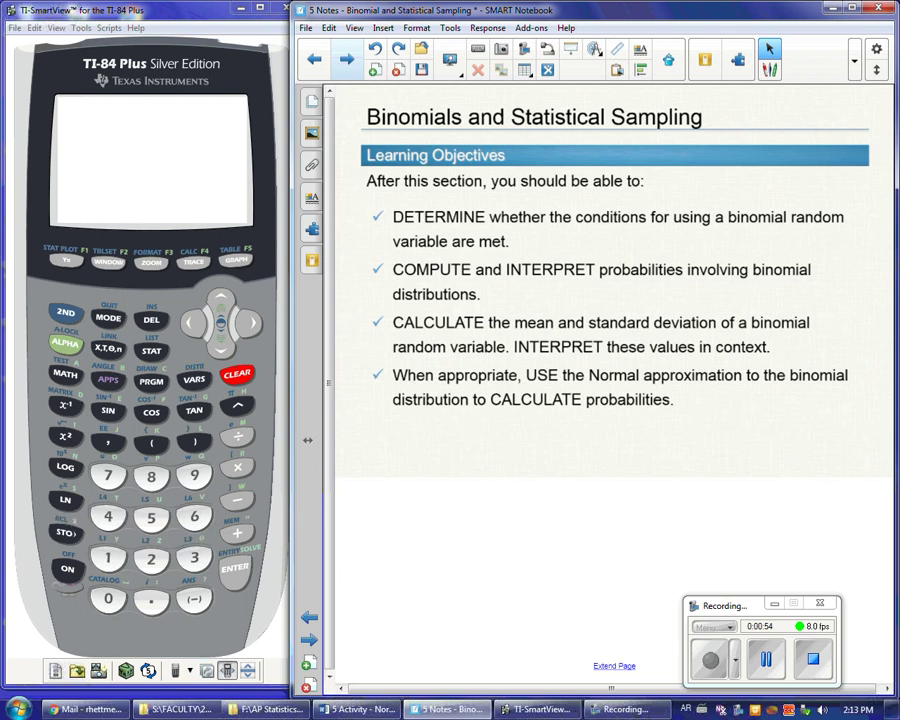
Advance to the 'Binomial Distributions in Statistical Sampling' page.
{"action": "key", "text": "Page_Down"}
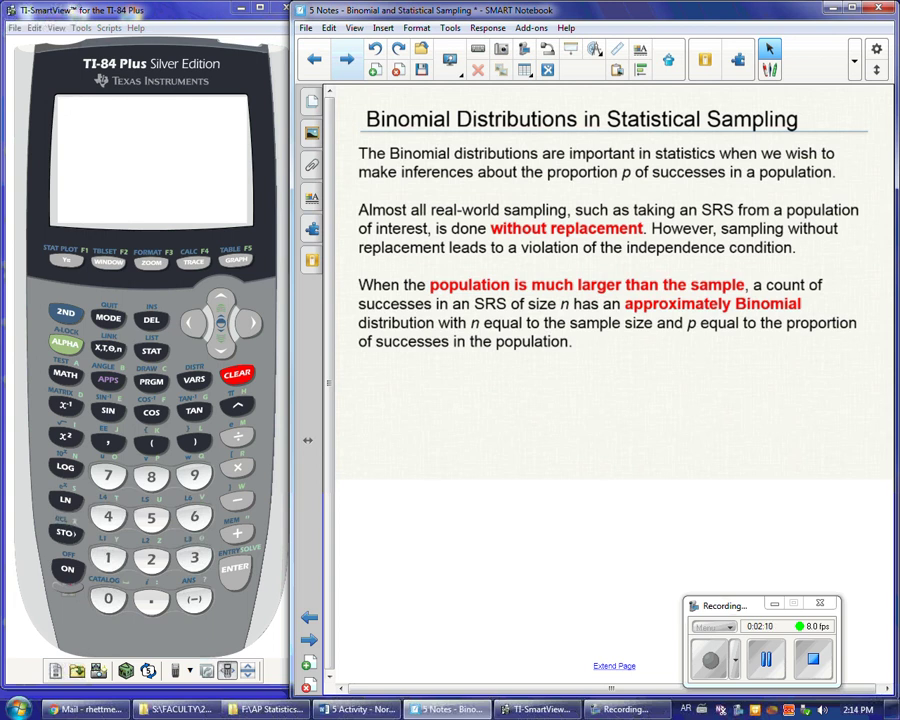
Star 'population is much larger than the sample' in blue, then go to the Rule of Thumb page.
{"action": "mouse_move", "coordinate": [425, 269]}
{"action": "left_mouse_down"}
{"action": "mouse_move", "coordinate": [424, 283]}
{"action": "mouse_move", "coordinate": [434, 278]}
{"action": "mouse_move", "coordinate": [420, 282]}
{"action": "left_mouse_up"}
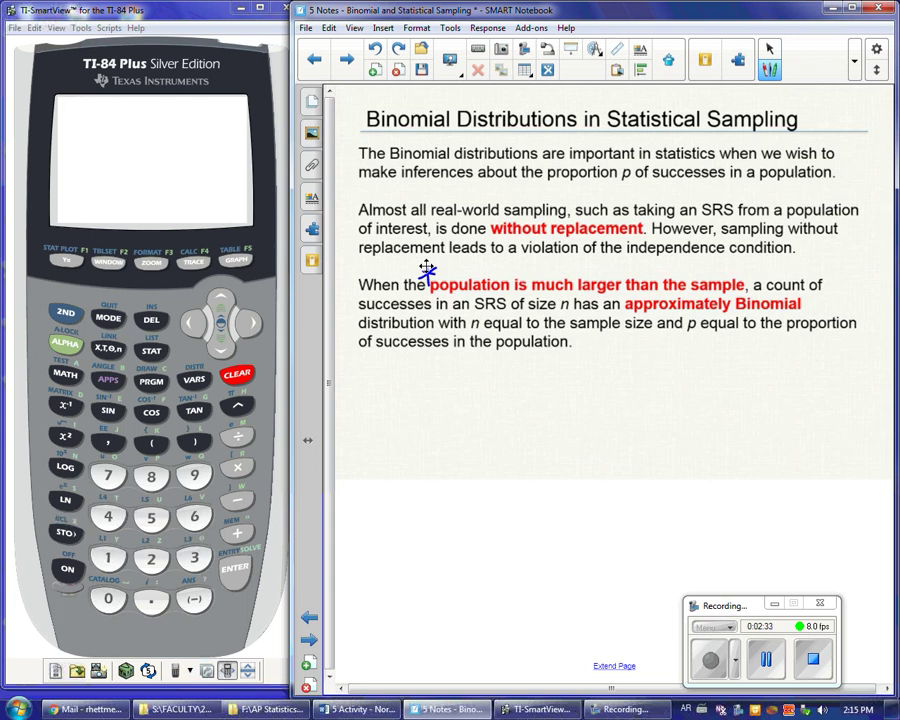
{"action": "key", "text": "Page_Down"}
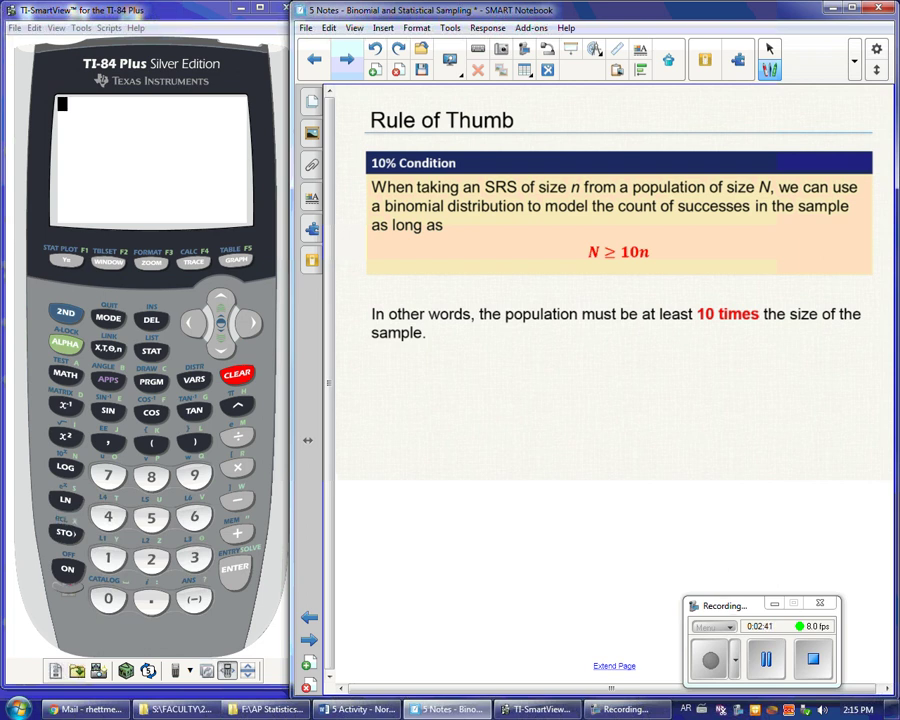
Handwrite 'population ≥ 10 (sample)' beneath the N ≥ 10n condition.
{"action": "mouse_move", "coordinate": [547, 270]}
{"action": "left_mouse_down"}
{"action": "mouse_move", "coordinate": [549, 281]}
{"action": "mouse_move", "coordinate": [591, 283]}
{"action": "left_mouse_up"}
{"action": "mouse_move", "coordinate": [600, 263]}
{"action": "left_mouse_down"}
{"action": "mouse_move", "coordinate": [601, 283]}
{"action": "mouse_move", "coordinate": [631, 284]}
{"action": "left_mouse_up"}
{"action": "mouse_move", "coordinate": [643, 274]}
{"action": "left_mouse_down"}
{"action": "mouse_move", "coordinate": [662, 284]}
{"action": "mouse_move", "coordinate": [689, 278]}
{"action": "left_mouse_up"}
{"action": "mouse_move", "coordinate": [707, 258]}
{"action": "left_mouse_down"}
{"action": "mouse_move", "coordinate": [706, 283]}
{"action": "mouse_move", "coordinate": [721, 260]}
{"action": "mouse_move", "coordinate": [743, 293]}
{"action": "mouse_move", "coordinate": [752, 282]}
{"action": "mouse_move", "coordinate": [795, 281]}
{"action": "mouse_move", "coordinate": [800, 293]}
{"action": "mouse_move", "coordinate": [823, 272]}
{"action": "mouse_move", "coordinate": [829, 285]}
{"action": "left_mouse_up"}
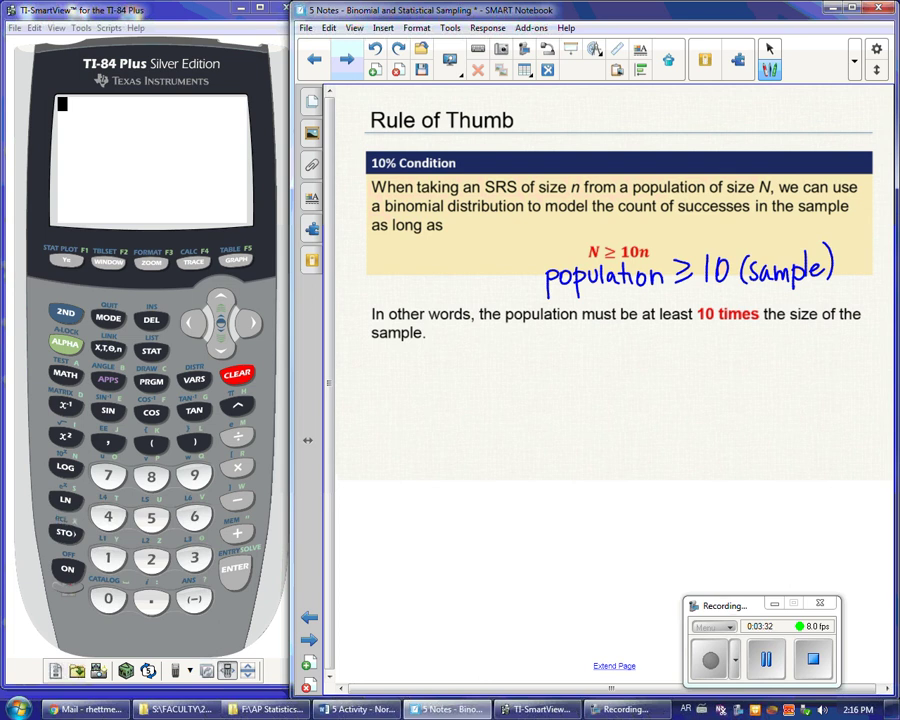
Star the 10% condition and handwrite 'when sampling w/out' below it.
{"action": "mouse_move", "coordinate": [428, 250]}
{"action": "left_mouse_down"}
{"action": "mouse_move", "coordinate": [429, 293]}
{"action": "mouse_move", "coordinate": [416, 283]}
{"action": "mouse_move", "coordinate": [446, 281]}
{"action": "left_mouse_up"}
{"action": "left_click", "coordinate": [414, 263]}
{"action": "mouse_move", "coordinate": [493, 341]}
{"action": "left_mouse_down"}
{"action": "mouse_move", "coordinate": [499, 360]}
{"action": "mouse_move", "coordinate": [527, 342]}
{"action": "left_mouse_up"}
{"action": "mouse_move", "coordinate": [537, 338]}
{"action": "left_mouse_down"}
{"action": "mouse_move", "coordinate": [549, 360]}
{"action": "mouse_move", "coordinate": [580, 360]}
{"action": "left_mouse_up"}
{"action": "left_click_drag", "start_coordinate": [590, 343], "coordinate": [580, 362]}
{"action": "mouse_move", "coordinate": [600, 350]}
{"action": "left_mouse_down"}
{"action": "mouse_move", "coordinate": [598, 360]}
{"action": "mouse_move", "coordinate": [635, 362]}
{"action": "mouse_move", "coordinate": [644, 379]}
{"action": "left_mouse_up"}
{"action": "left_click_drag", "start_coordinate": [654, 335], "coordinate": [662, 362]}
{"action": "mouse_move", "coordinate": [667, 350]}
{"action": "left_mouse_down"}
{"action": "mouse_move", "coordinate": [682, 379]}
{"action": "mouse_move", "coordinate": [722, 347]}
{"action": "mouse_move", "coordinate": [726, 364]}
{"action": "left_mouse_up"}
{"action": "left_click_drag", "start_coordinate": [745, 350], "coordinate": [760, 362]}
{"action": "mouse_move", "coordinate": [766, 340]}
{"action": "left_mouse_down"}
{"action": "mouse_move", "coordinate": [768, 362]}
{"action": "mouse_move", "coordinate": [772, 349]}
{"action": "left_mouse_up"}
Finish the note with 'replacement from finite pop.' and move to the Example page.
{"action": "mouse_move", "coordinate": [512, 385]}
{"action": "left_mouse_down"}
{"action": "mouse_move", "coordinate": [512, 403]}
{"action": "mouse_move", "coordinate": [522, 388]}
{"action": "left_mouse_up"}
{"action": "left_click_drag", "start_coordinate": [525, 395], "coordinate": [543, 412]}
{"action": "mouse_move", "coordinate": [543, 390]}
{"action": "left_mouse_down"}
{"action": "mouse_move", "coordinate": [545, 402]}
{"action": "mouse_move", "coordinate": [562, 401]}
{"action": "left_mouse_up"}
{"action": "mouse_move", "coordinate": [577, 389]}
{"action": "left_mouse_down"}
{"action": "mouse_move", "coordinate": [572, 401]}
{"action": "mouse_move", "coordinate": [594, 402]}
{"action": "left_mouse_up"}
{"action": "left_click_drag", "start_coordinate": [598, 396], "coordinate": [668, 402]}
{"action": "left_click_drag", "start_coordinate": [661, 388], "coordinate": [690, 404]}
{"action": "left_click_drag", "start_coordinate": [686, 390], "coordinate": [697, 390]}
{"action": "mouse_move", "coordinate": [700, 392]}
{"action": "left_mouse_down"}
{"action": "mouse_move", "coordinate": [746, 397]}
{"action": "mouse_move", "coordinate": [776, 390]}
{"action": "left_mouse_up"}
{"action": "mouse_move", "coordinate": [781, 392]}
{"action": "left_mouse_down"}
{"action": "mouse_move", "coordinate": [781, 402]}
{"action": "mouse_move", "coordinate": [795, 402]}
{"action": "left_mouse_up"}
{"action": "mouse_move", "coordinate": [801, 392]}
{"action": "left_mouse_down"}
{"action": "mouse_move", "coordinate": [810, 402]}
{"action": "mouse_move", "coordinate": [820, 388]}
{"action": "left_mouse_up"}
{"action": "mouse_move", "coordinate": [822, 394]}
{"action": "left_mouse_down"}
{"action": "mouse_move", "coordinate": [842, 410]}
{"action": "mouse_move", "coordinate": [845, 398]}
{"action": "left_mouse_up"}
{"action": "mouse_move", "coordinate": [856, 386]}
{"action": "left_mouse_down"}
{"action": "mouse_move", "coordinate": [853, 400]}
{"action": "mouse_move", "coordinate": [860, 389]}
{"action": "mouse_move", "coordinate": [866, 410]}
{"action": "left_mouse_up"}
{"action": "left_click_drag", "start_coordinate": [867, 390], "coordinate": [869, 399]}
{"action": "left_click", "coordinate": [880, 400]}
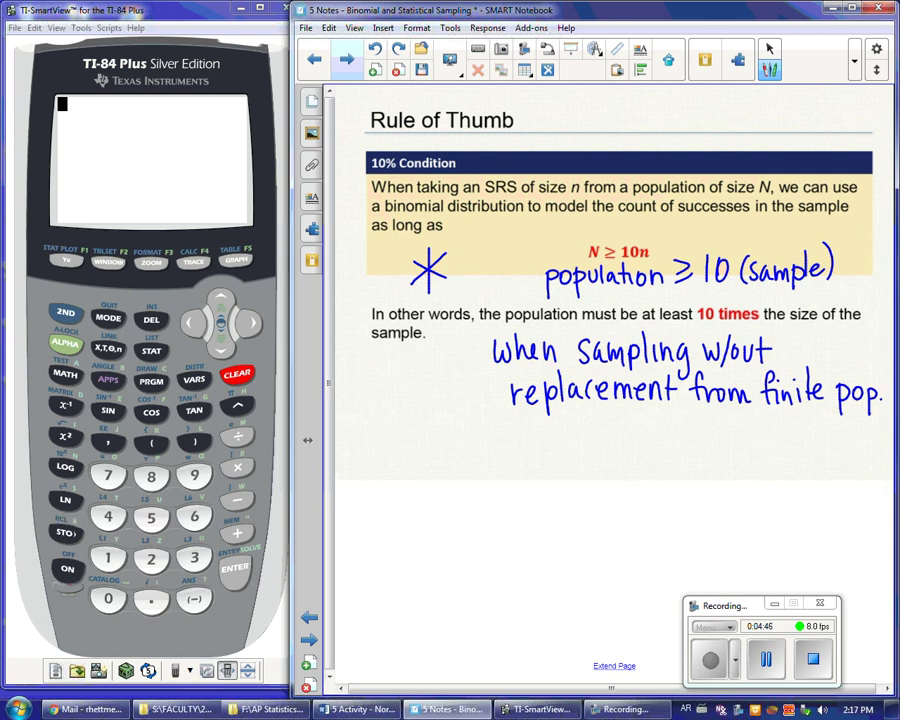
{"action": "key", "text": "Page_Down"}
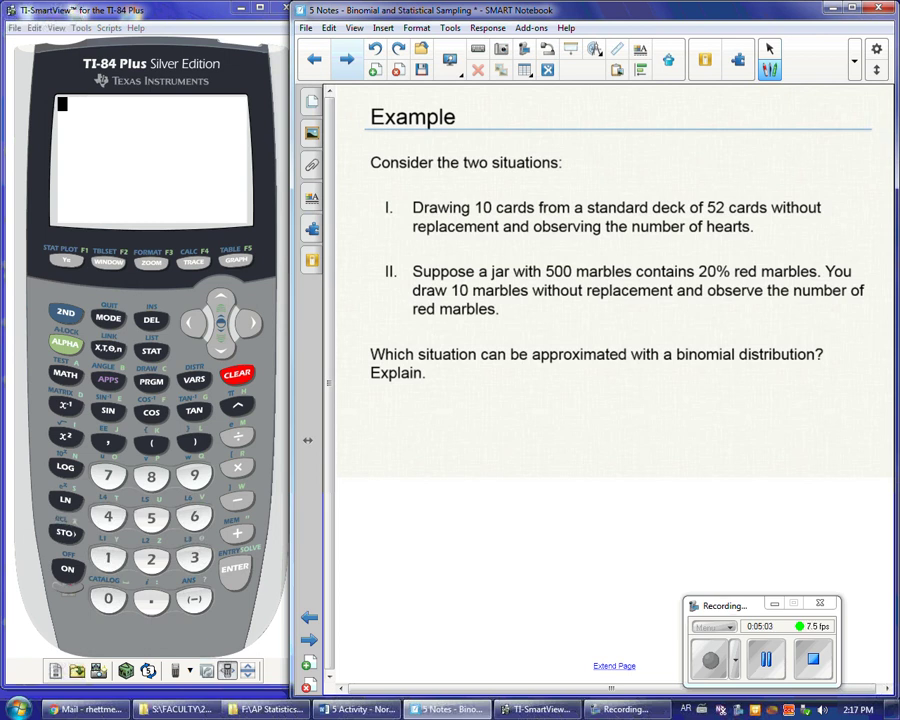
Handwrite 'pop ≥ 10n' beside the Example heading.
{"action": "mouse_move", "coordinate": [538, 111]}
{"action": "left_mouse_down"}
{"action": "mouse_move", "coordinate": [540, 143]}
{"action": "mouse_move", "coordinate": [557, 122]}
{"action": "left_mouse_up"}
{"action": "mouse_move", "coordinate": [572, 112]}
{"action": "left_mouse_down"}
{"action": "mouse_move", "coordinate": [572, 140]}
{"action": "mouse_move", "coordinate": [577, 125]}
{"action": "left_mouse_up"}
{"action": "mouse_move", "coordinate": [590, 110]}
{"action": "left_mouse_down"}
{"action": "mouse_move", "coordinate": [600, 106]}
{"action": "mouse_move", "coordinate": [589, 119]}
{"action": "left_mouse_up"}
{"action": "left_click_drag", "start_coordinate": [590, 126], "coordinate": [615, 127]}
{"action": "left_click_drag", "start_coordinate": [629, 110], "coordinate": [648, 126]}
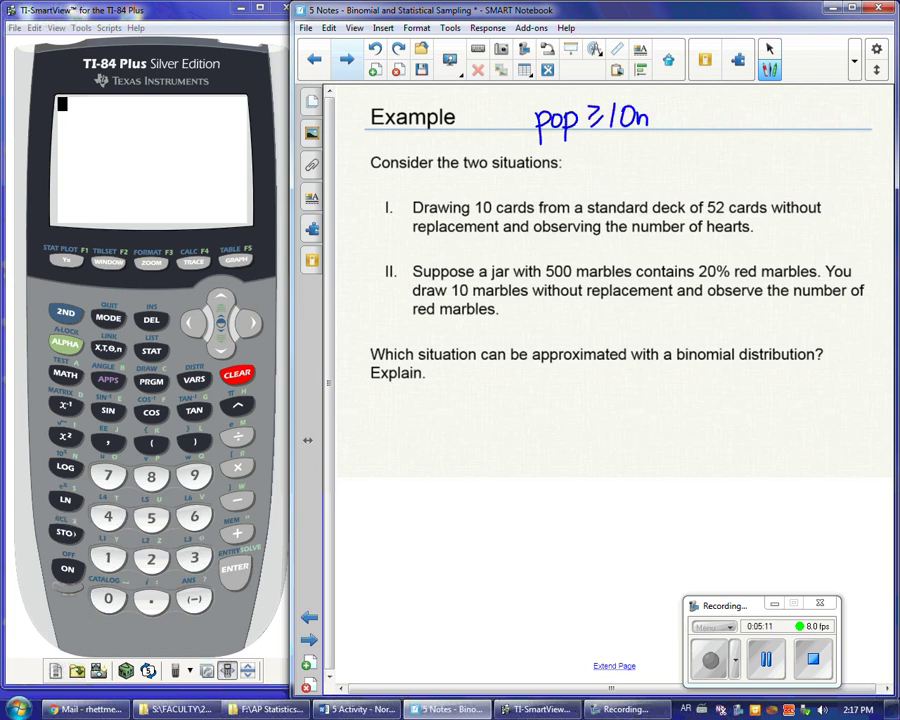
Write '52 ≥ 10·10 ? 50 ≥ 100 X' under situation I and underline '10 marbles without replacement'.
{"action": "left_click_drag", "start_coordinate": [511, 234], "coordinate": [508, 255]}
{"action": "mouse_move", "coordinate": [512, 234]}
{"action": "left_mouse_down"}
{"action": "mouse_move", "coordinate": [525, 233]}
{"action": "mouse_move", "coordinate": [545, 255]}
{"action": "mouse_move", "coordinate": [557, 248]}
{"action": "mouse_move", "coordinate": [578, 257]}
{"action": "mouse_move", "coordinate": [592, 237]}
{"action": "mouse_move", "coordinate": [619, 256]}
{"action": "mouse_move", "coordinate": [631, 238]}
{"action": "mouse_move", "coordinate": [665, 233]}
{"action": "mouse_move", "coordinate": [659, 245]}
{"action": "left_mouse_up"}
{"action": "left_click", "coordinate": [607, 255]}
{"action": "left_click", "coordinate": [659, 252]}
{"action": "mouse_move", "coordinate": [728, 236]}
{"action": "left_mouse_down"}
{"action": "mouse_move", "coordinate": [724, 256]}
{"action": "mouse_move", "coordinate": [751, 239]}
{"action": "mouse_move", "coordinate": [785, 258]}
{"action": "mouse_move", "coordinate": [799, 240]}
{"action": "left_mouse_up"}
{"action": "left_click_drag", "start_coordinate": [818, 239], "coordinate": [856, 257]}
{"action": "left_click_drag", "start_coordinate": [856, 236], "coordinate": [840, 257]}
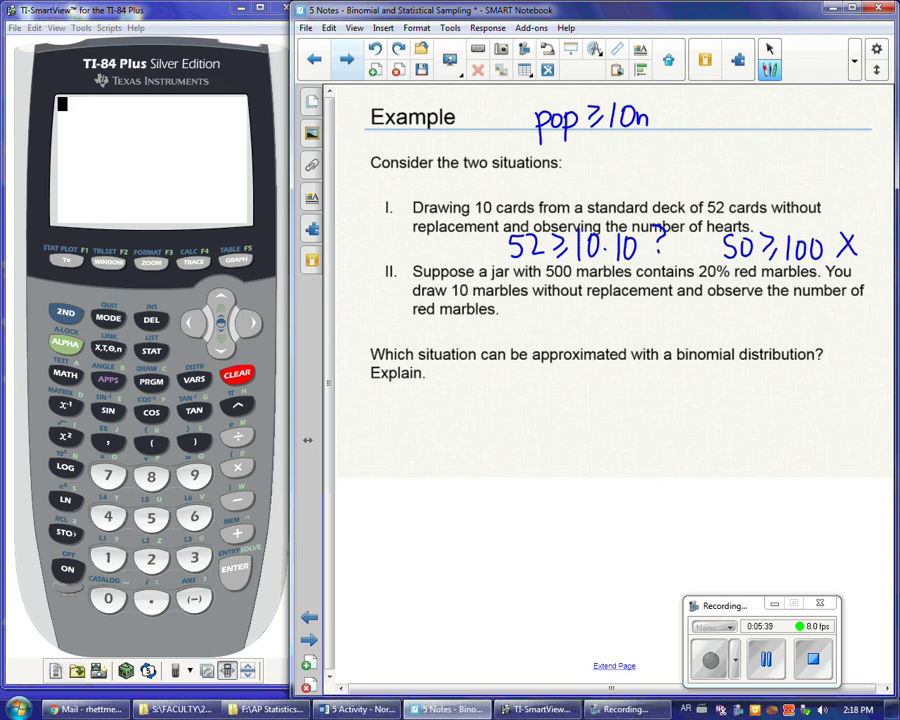
{"action": "left_click_drag", "start_coordinate": [450, 296], "coordinate": [701, 299]}
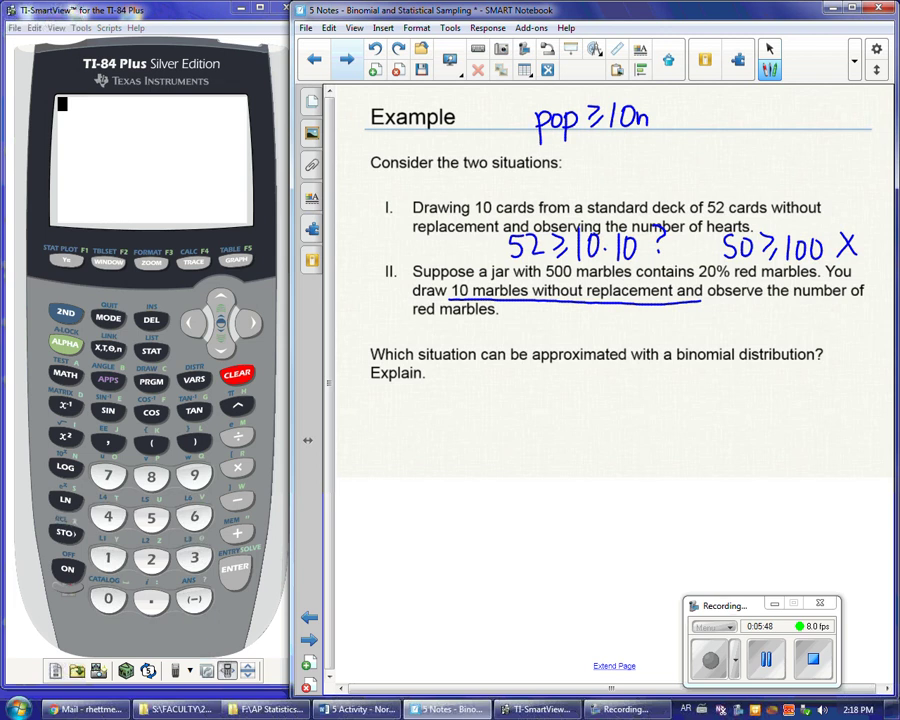
Write the passing check '500 ≥ 10·10, 500 ≥ 100 ✓' under situation II.
{"action": "mouse_move", "coordinate": [518, 319]}
{"action": "left_mouse_down"}
{"action": "mouse_move", "coordinate": [507, 336]}
{"action": "mouse_move", "coordinate": [544, 321]}
{"action": "mouse_move", "coordinate": [590, 340]}
{"action": "mouse_move", "coordinate": [603, 321]}
{"action": "mouse_move", "coordinate": [623, 340]}
{"action": "mouse_move", "coordinate": [635, 321]}
{"action": "left_mouse_up"}
{"action": "left_click_drag", "start_coordinate": [689, 318], "coordinate": [688, 336]}
{"action": "left_click_drag", "start_coordinate": [690, 318], "coordinate": [707, 321]}
{"action": "left_click_drag", "start_coordinate": [722, 320], "coordinate": [758, 332]}
{"action": "mouse_move", "coordinate": [772, 318]}
{"action": "left_mouse_down"}
{"action": "mouse_move", "coordinate": [772, 340]}
{"action": "mouse_move", "coordinate": [791, 320]}
{"action": "left_mouse_up"}
{"action": "left_click_drag", "start_coordinate": [802, 318], "coordinate": [825, 300]}
Note 'assume ind.' below the marble check.
{"action": "left_click_drag", "start_coordinate": [718, 382], "coordinate": [721, 397]}
{"action": "mouse_move", "coordinate": [730, 381]}
{"action": "left_mouse_down"}
{"action": "mouse_move", "coordinate": [724, 396]}
{"action": "mouse_move", "coordinate": [757, 396]}
{"action": "left_mouse_up"}
{"action": "left_click_drag", "start_coordinate": [758, 396], "coordinate": [798, 397]}
{"action": "left_click_drag", "start_coordinate": [805, 385], "coordinate": [826, 396]}
{"action": "left_click_drag", "start_coordinate": [845, 393], "coordinate": [846, 394]}
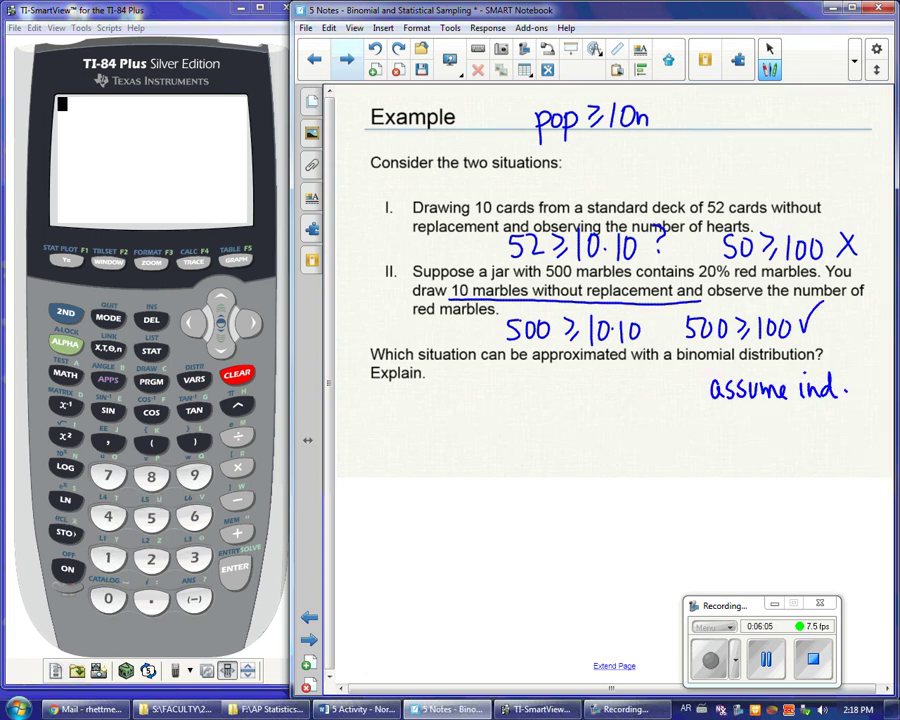
Write 'Approx Bin(500, .2)' below the independence note.
{"action": "mouse_move", "coordinate": [708, 414]}
{"action": "left_mouse_down"}
{"action": "mouse_move", "coordinate": [700, 430]}
{"action": "mouse_move", "coordinate": [716, 438]}
{"action": "left_mouse_up"}
{"action": "left_click_drag", "start_coordinate": [716, 420], "coordinate": [722, 428]}
{"action": "mouse_move", "coordinate": [727, 416]}
{"action": "left_mouse_down"}
{"action": "mouse_move", "coordinate": [728, 432]}
{"action": "mouse_move", "coordinate": [752, 420]}
{"action": "left_mouse_up"}
{"action": "left_click_drag", "start_coordinate": [760, 420], "coordinate": [772, 435]}
{"action": "mouse_move", "coordinate": [772, 418]}
{"action": "left_mouse_down"}
{"action": "mouse_move", "coordinate": [762, 434]}
{"action": "mouse_move", "coordinate": [797, 435]}
{"action": "mouse_move", "coordinate": [798, 424]}
{"action": "mouse_move", "coordinate": [798, 435]}
{"action": "left_mouse_up"}
{"action": "mouse_move", "coordinate": [812, 423]}
{"action": "left_mouse_down"}
{"action": "mouse_move", "coordinate": [812, 435]}
{"action": "mouse_move", "coordinate": [834, 438]}
{"action": "mouse_move", "coordinate": [849, 416]}
{"action": "left_mouse_up"}
{"action": "left_click_drag", "start_coordinate": [853, 419], "coordinate": [852, 420]}
{"action": "mouse_move", "coordinate": [861, 419]}
{"action": "left_mouse_down"}
{"action": "mouse_move", "coordinate": [865, 442]}
{"action": "mouse_move", "coordinate": [887, 434]}
{"action": "mouse_move", "coordinate": [881, 450]}
{"action": "left_mouse_up"}
{"action": "left_click", "coordinate": [872, 421]}
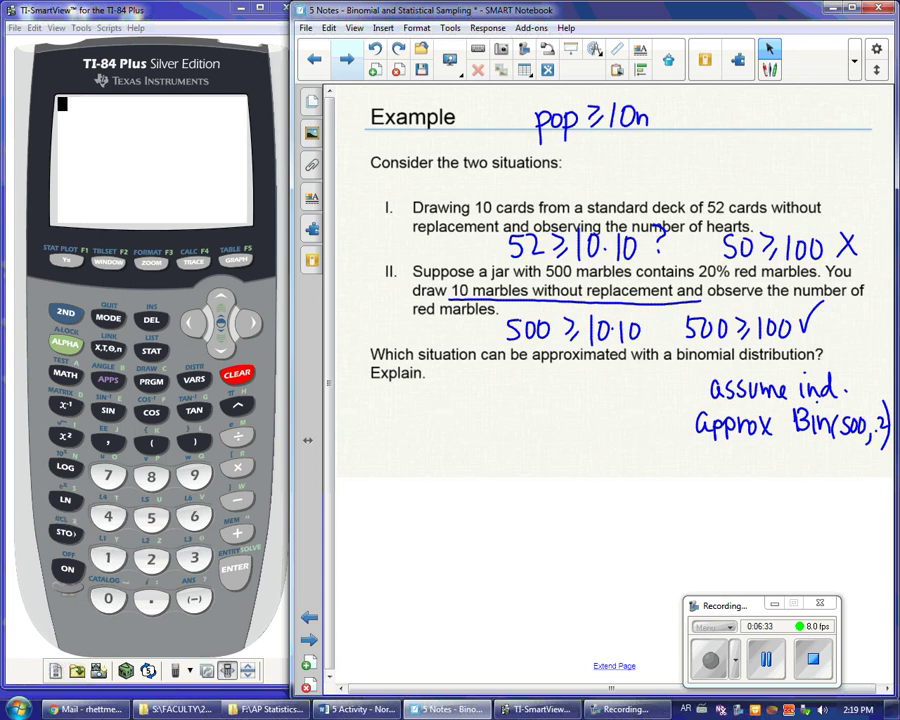
Switch from the select arrow back to the pen tool for handwriting.
{"action": "left_click", "coordinate": [770, 69]}
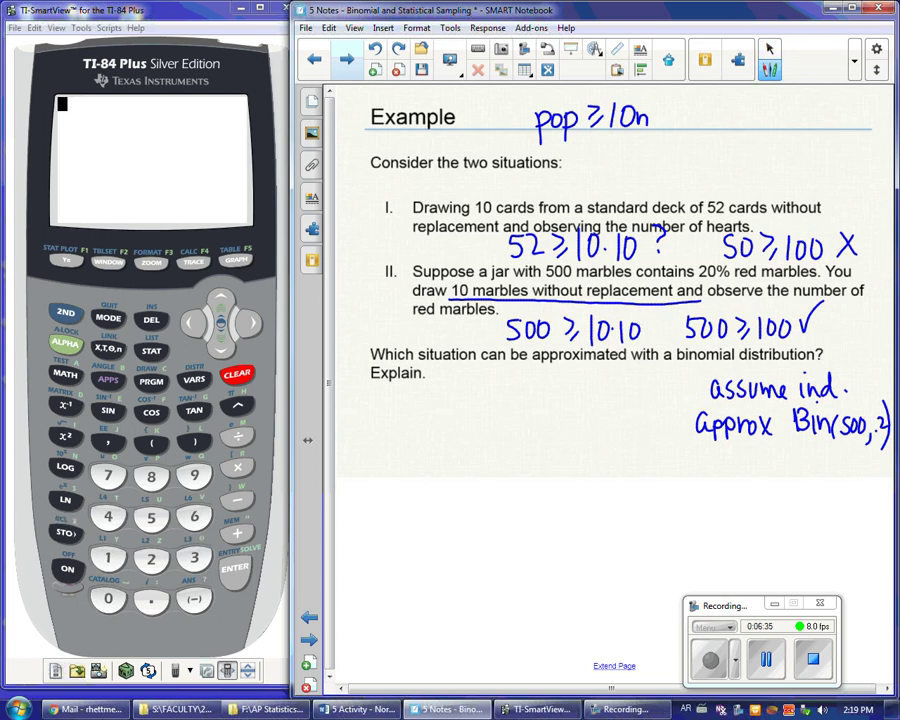
In green ink, write 'assume pop ≥ 10·20 =' below the Explain line.
{"action": "mouse_move", "coordinate": [390, 426]}
{"action": "left_mouse_down"}
{"action": "mouse_move", "coordinate": [378, 441]}
{"action": "mouse_move", "coordinate": [470, 442]}
{"action": "left_mouse_up"}
{"action": "left_click_drag", "start_coordinate": [512, 430], "coordinate": [532, 440]}
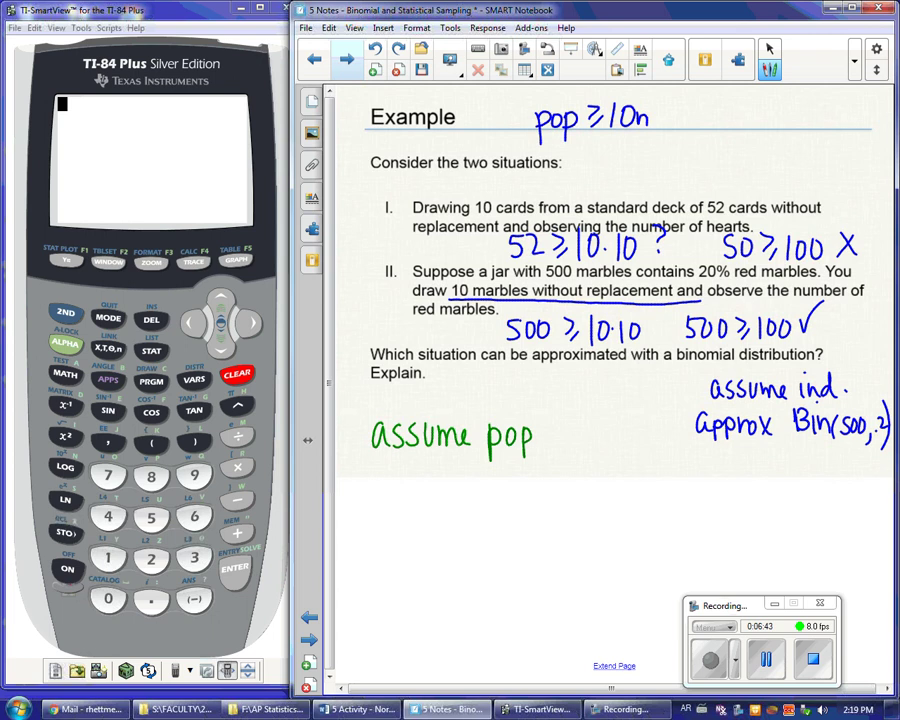
{"action": "mouse_move", "coordinate": [546, 420]}
{"action": "left_mouse_down"}
{"action": "mouse_move", "coordinate": [561, 429]}
{"action": "mouse_move", "coordinate": [547, 437]}
{"action": "left_mouse_up"}
{"action": "left_click_drag", "start_coordinate": [547, 444], "coordinate": [575, 446]}
{"action": "mouse_move", "coordinate": [585, 421]}
{"action": "left_mouse_down"}
{"action": "mouse_move", "coordinate": [618, 440]}
{"action": "mouse_move", "coordinate": [627, 425]}
{"action": "mouse_move", "coordinate": [649, 428]}
{"action": "left_mouse_up"}
{"action": "left_click", "coordinate": [598, 433]}
{"action": "left_click", "coordinate": [656, 431]}
{"action": "left_click_drag", "start_coordinate": [637, 436], "coordinate": [666, 440]}
Complete the green note with '200 students'.
{"action": "mouse_move", "coordinate": [672, 428]}
{"action": "left_mouse_down"}
{"action": "mouse_move", "coordinate": [682, 429]}
{"action": "mouse_move", "coordinate": [654, 463]}
{"action": "left_mouse_up"}
{"action": "mouse_move", "coordinate": [668, 445]}
{"action": "left_mouse_down"}
{"action": "mouse_move", "coordinate": [669, 464]}
{"action": "mouse_move", "coordinate": [675, 452]}
{"action": "left_mouse_up"}
{"action": "mouse_move", "coordinate": [673, 453]}
{"action": "left_mouse_down"}
{"action": "mouse_move", "coordinate": [682, 460]}
{"action": "mouse_move", "coordinate": [700, 446]}
{"action": "mouse_move", "coordinate": [711, 464]}
{"action": "left_mouse_up"}
{"action": "left_click_drag", "start_coordinate": [712, 458], "coordinate": [725, 467]}
{"action": "mouse_move", "coordinate": [719, 456]}
{"action": "left_mouse_down"}
{"action": "mouse_move", "coordinate": [729, 455]}
{"action": "mouse_move", "coordinate": [728, 468]}
{"action": "left_mouse_up"}
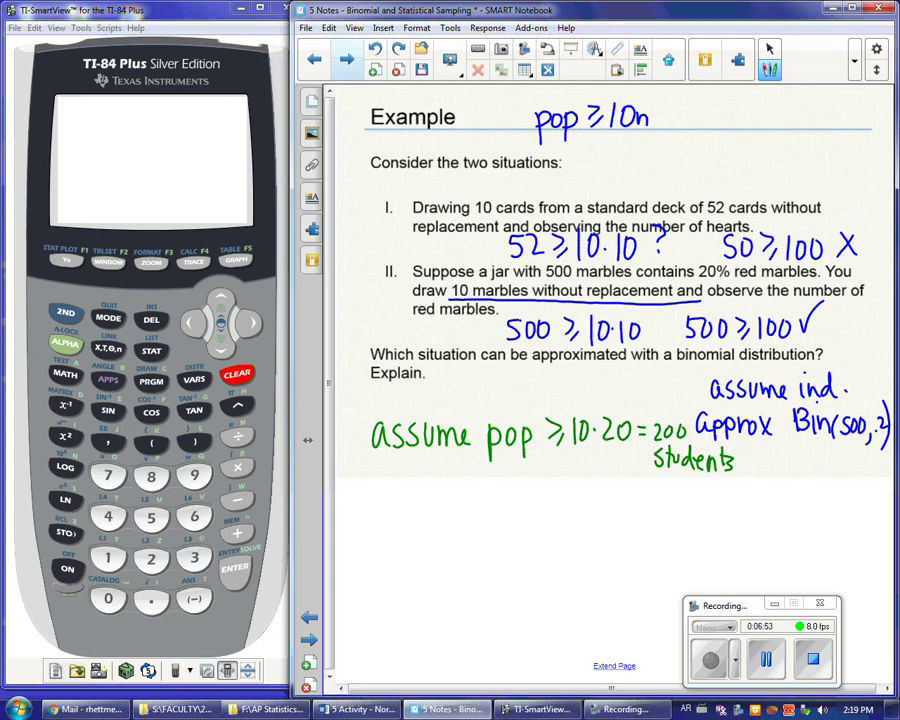